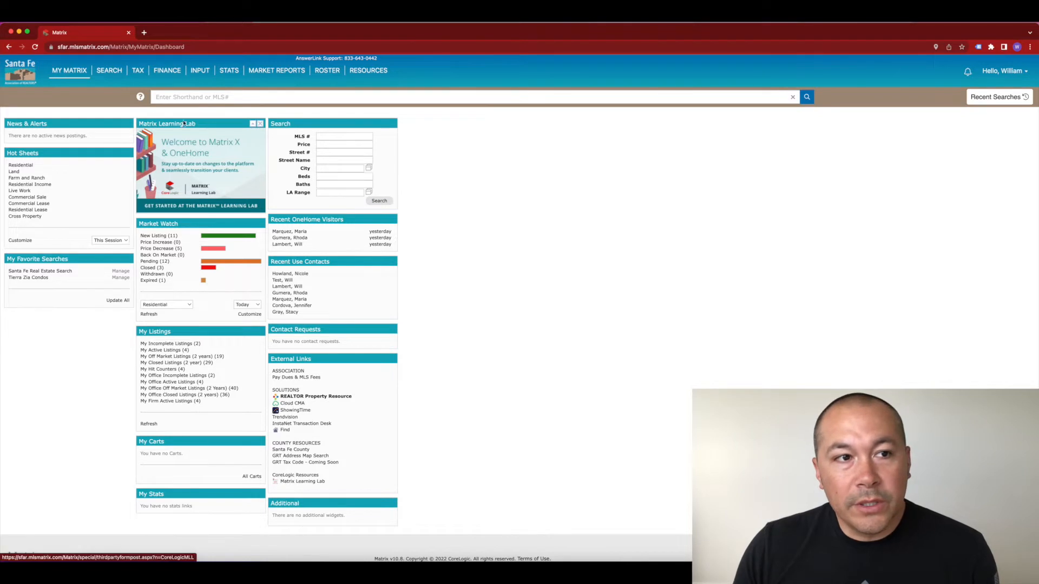
Step: Run a Residential search limited to the 6-La Cienega Area and map its 5 active matches
left_click(115, 82)
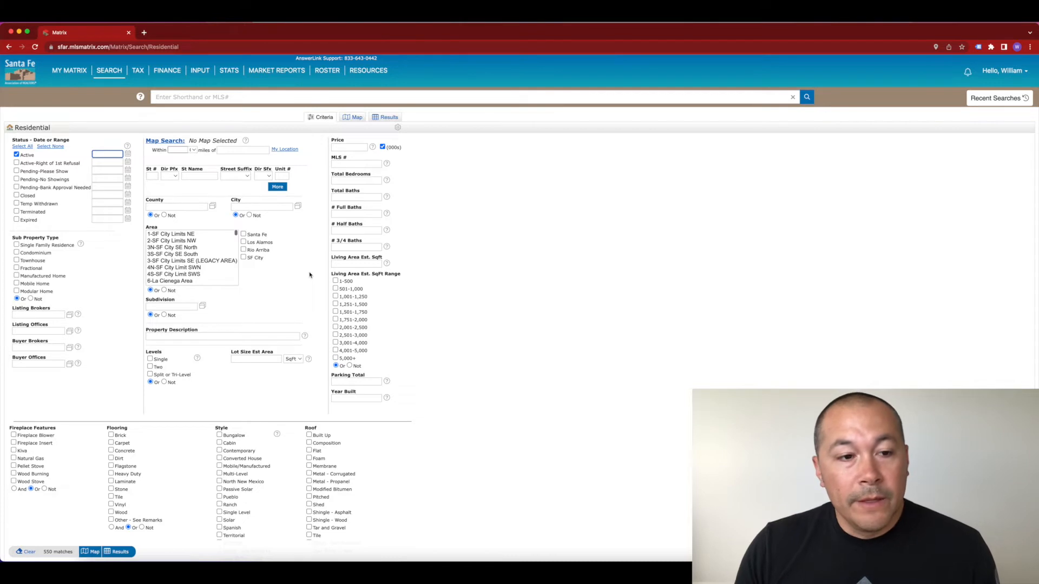
double_click(186, 283)
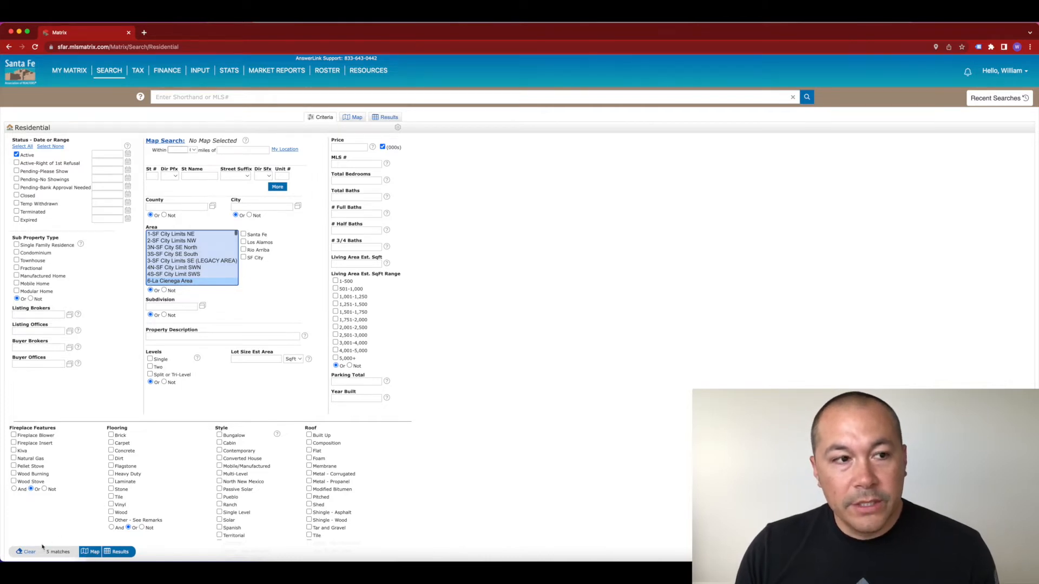
left_click(91, 553)
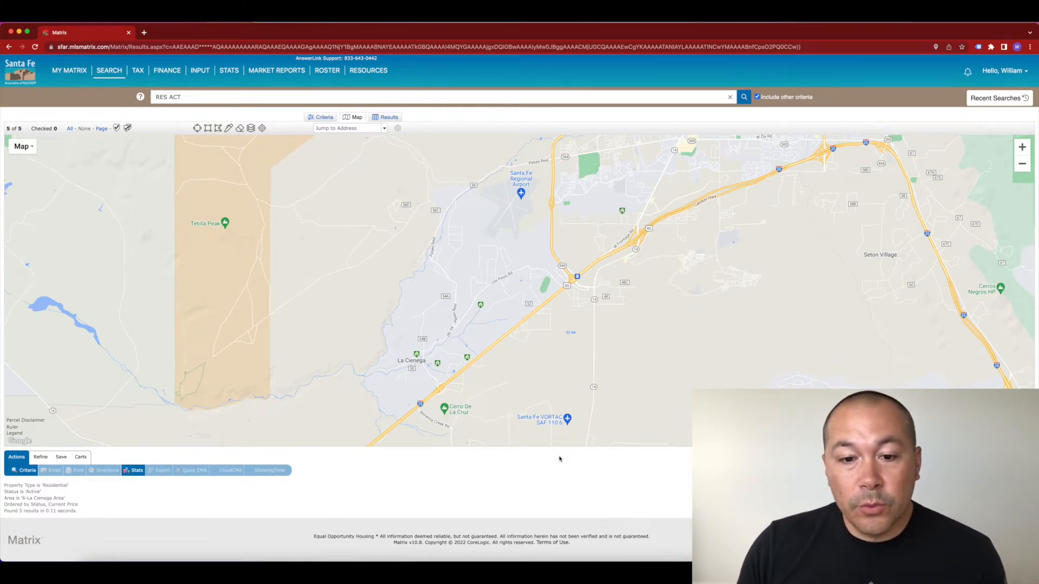
Step: Return to the criteria form and list the 5 La Cienega Area listings in the results grid
mouse_move(469, 362)
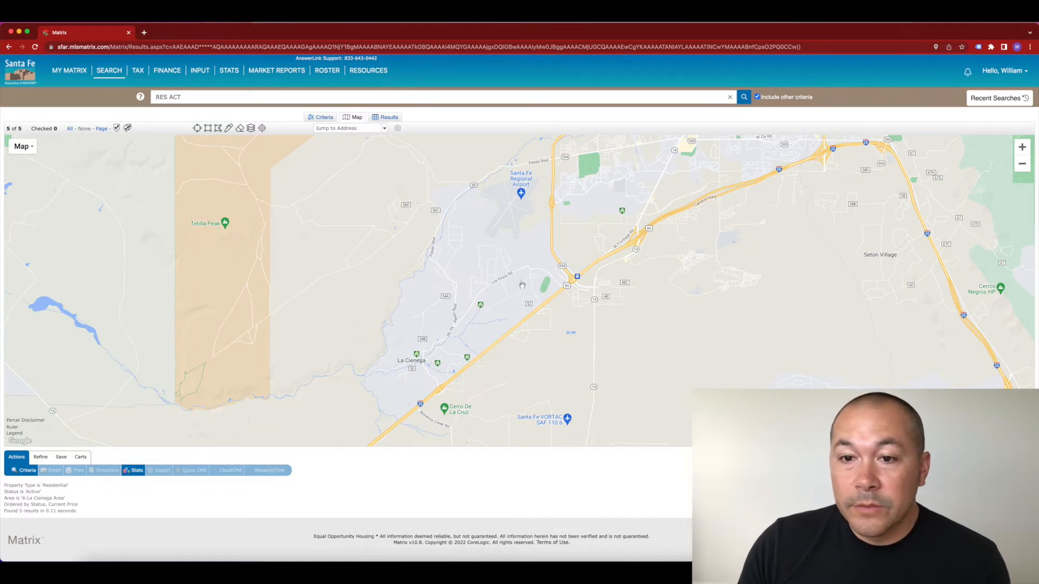
mouse_move(625, 215)
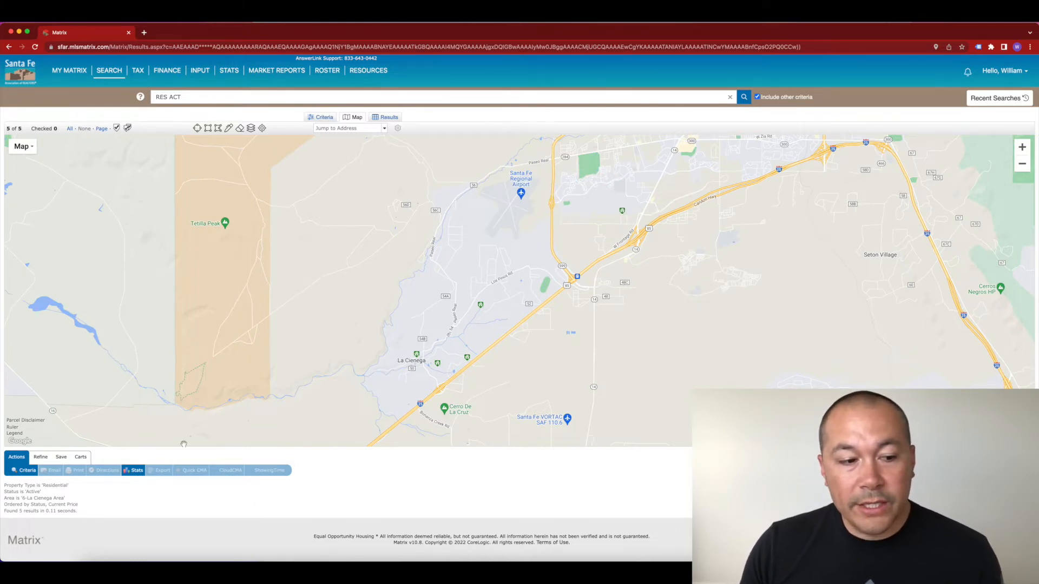
left_click(28, 471)
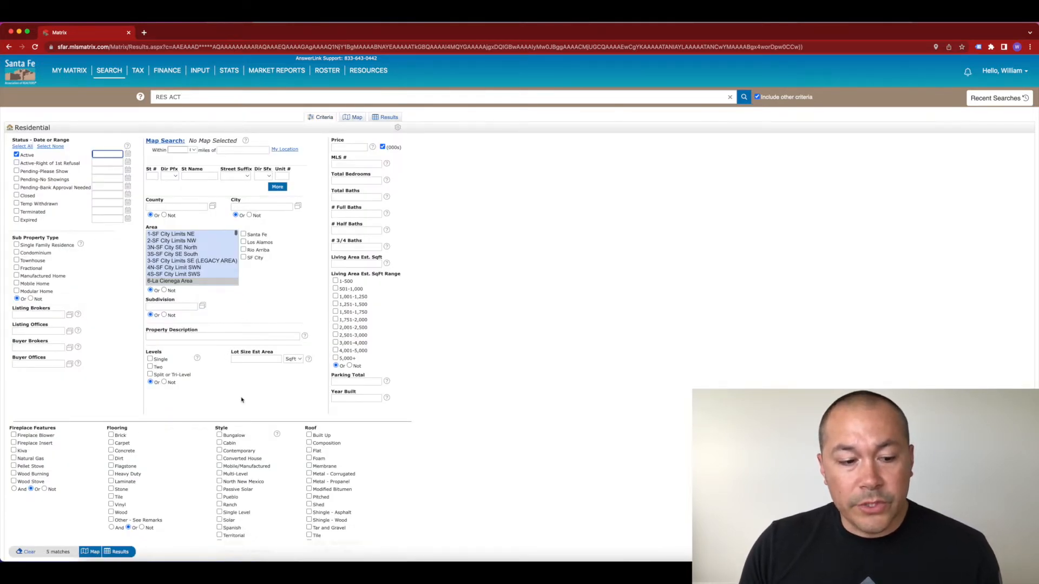
left_click(120, 552)
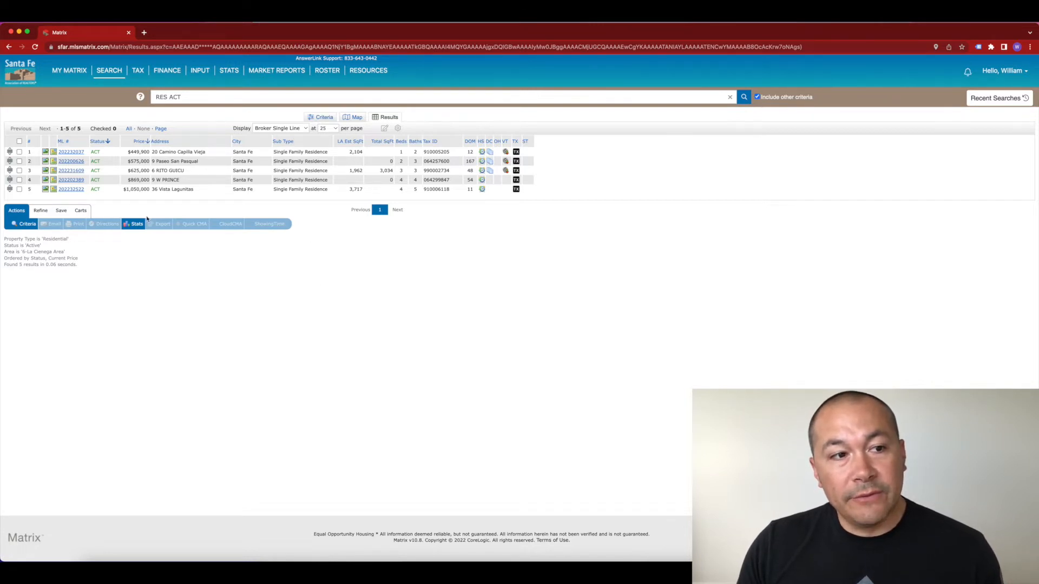
left_click(72, 152)
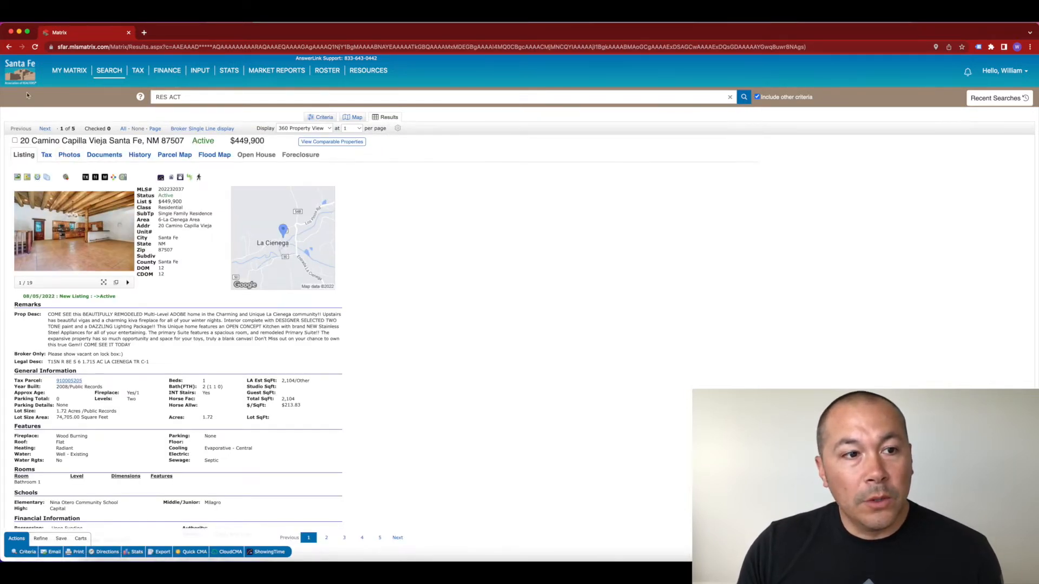
left_click(10, 47)
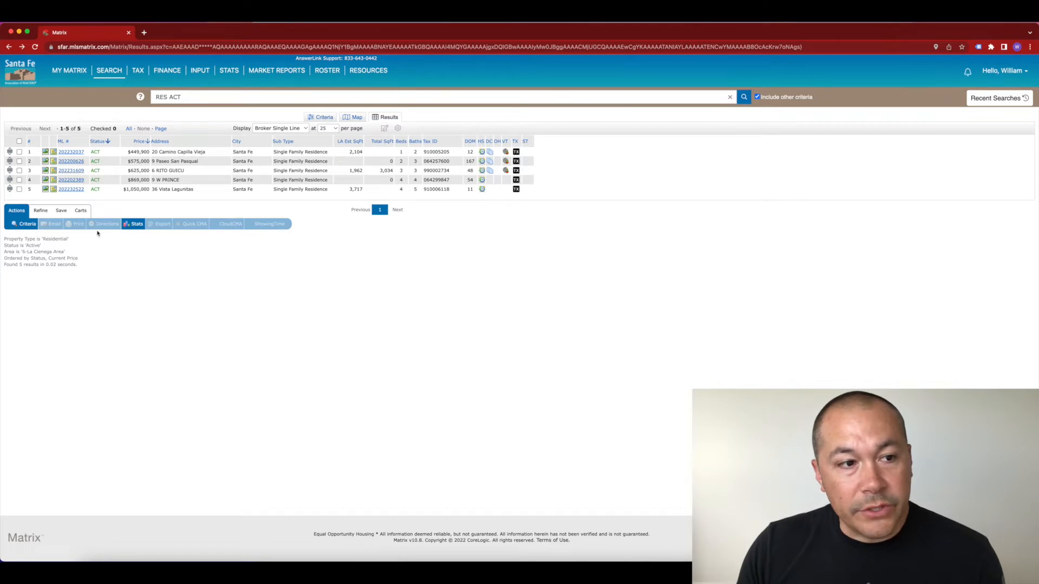
left_click(61, 211)
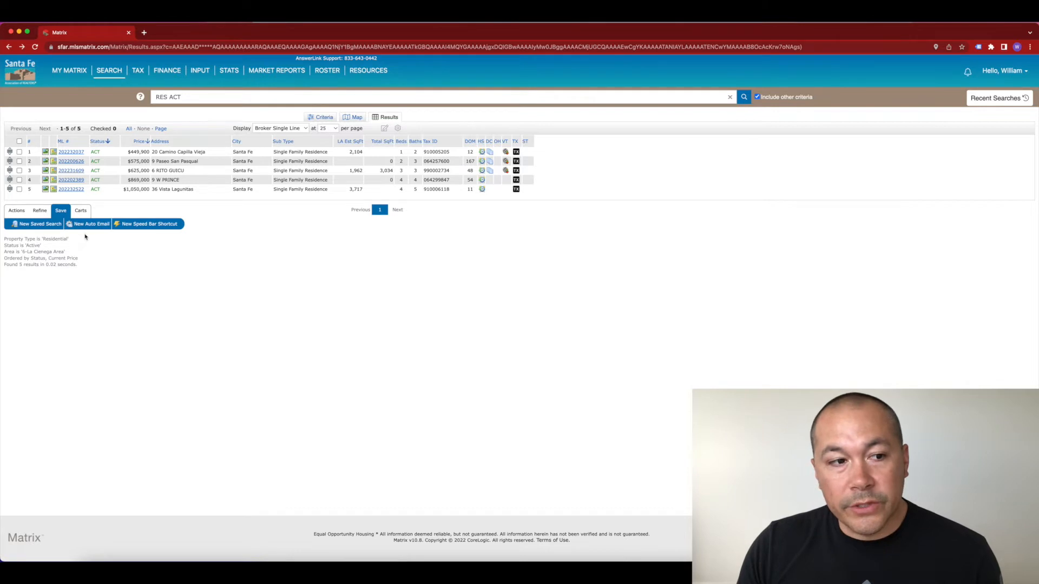
Step: Save a new search 'La Cienega Area * Active **' for the test contact, adding an asterisk to avoid the duplicate name
left_click(39, 226)
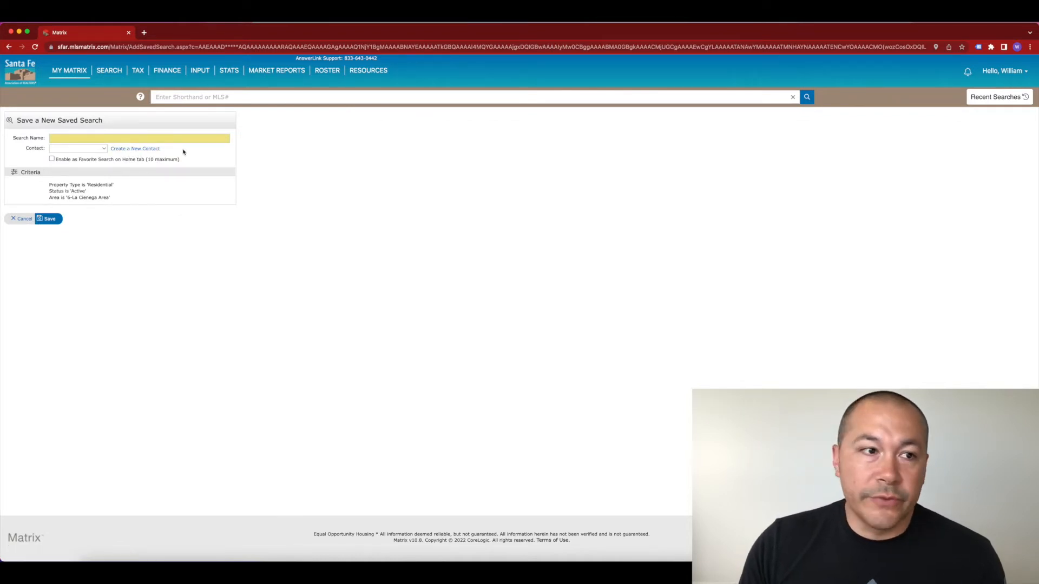
left_click(154, 139)
left_click(138, 156)
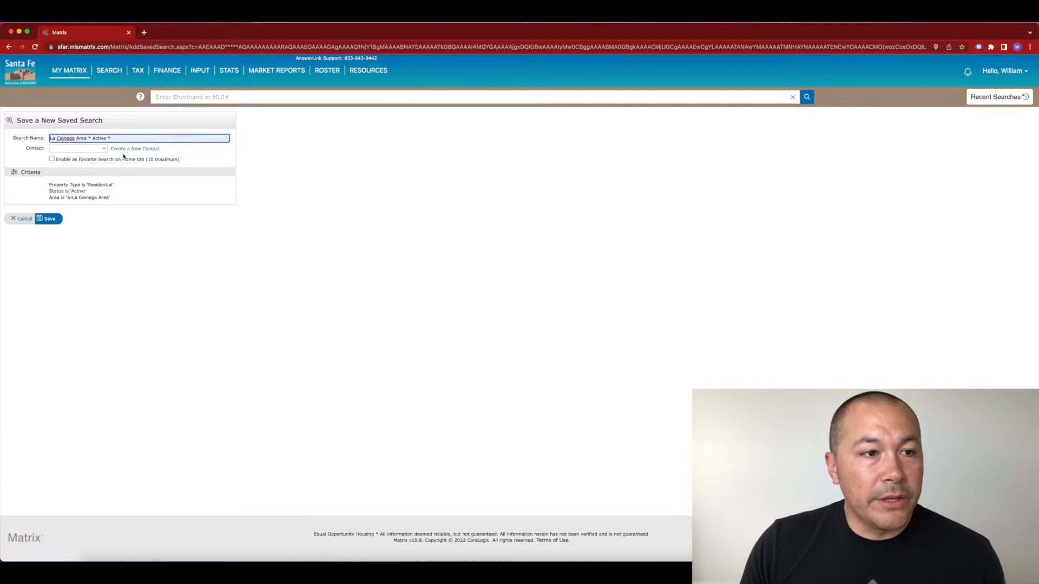
left_click(104, 149)
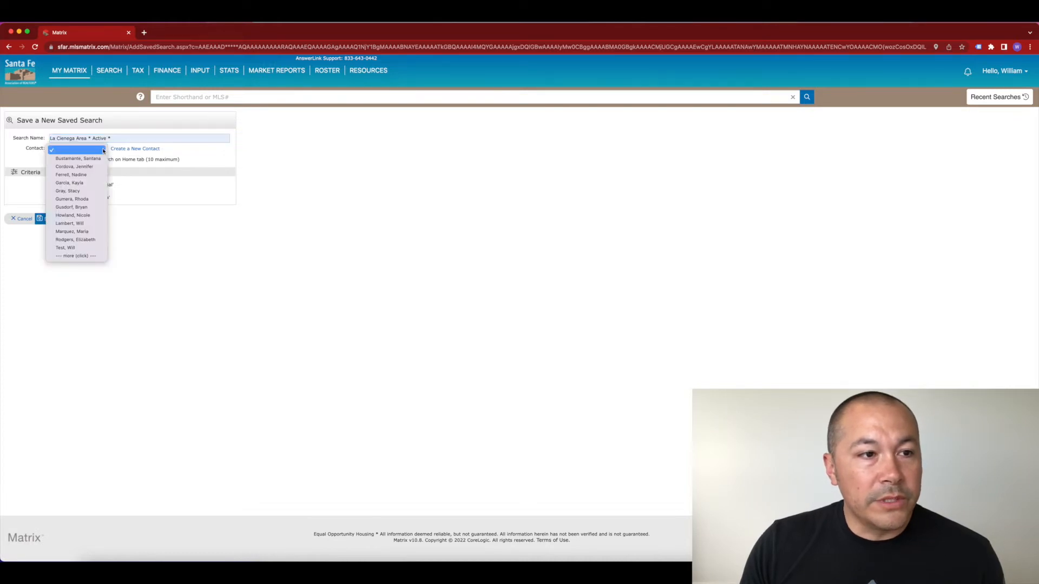
left_click(74, 250)
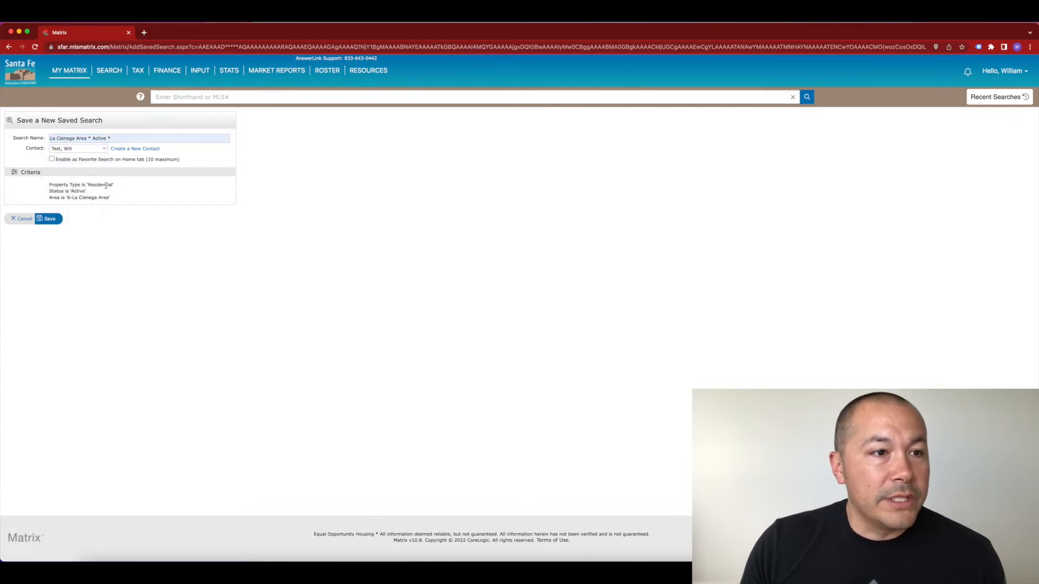
left_click(48, 219)
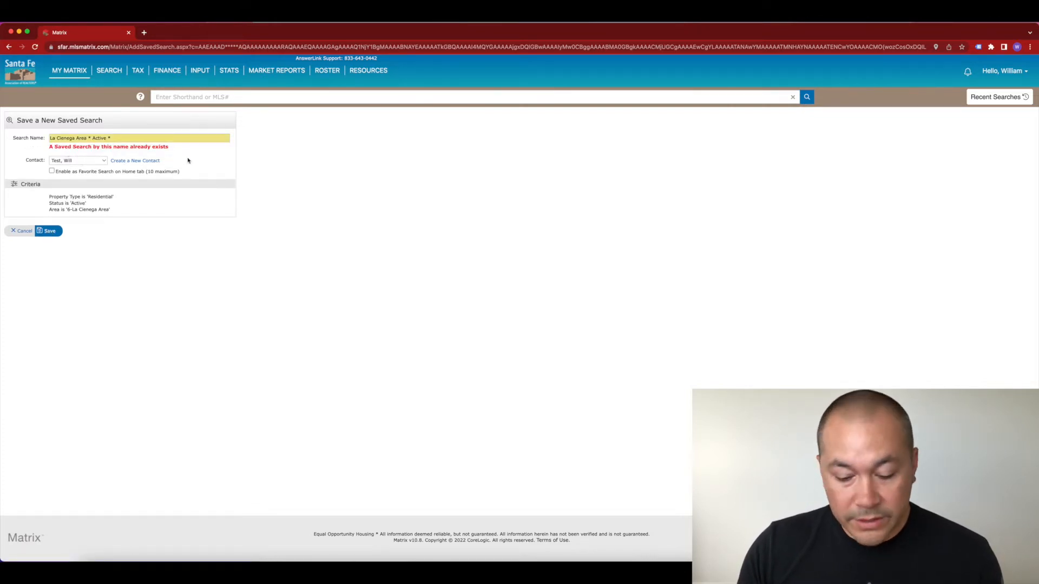
left_click(118, 140)
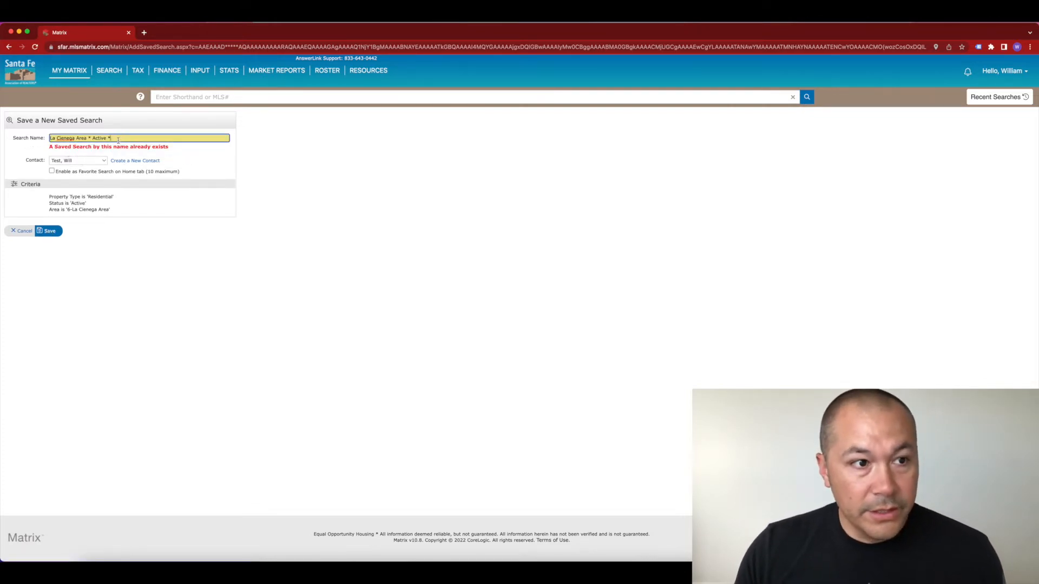
left_click(49, 230)
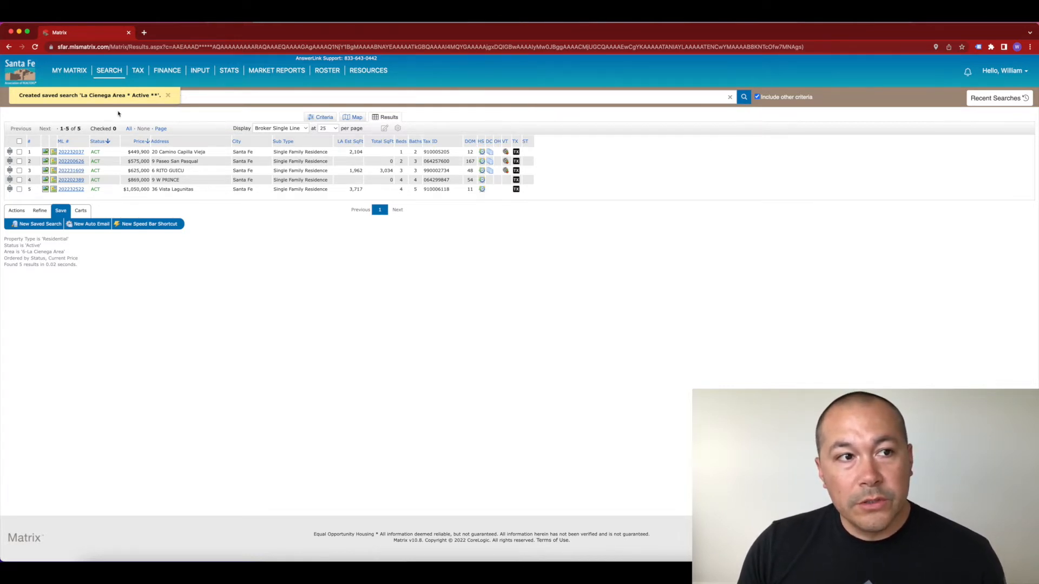
Step: Open the 'La Cienega Area * Active **' saved search's criteria and re-save its settings
mouse_move(71, 74)
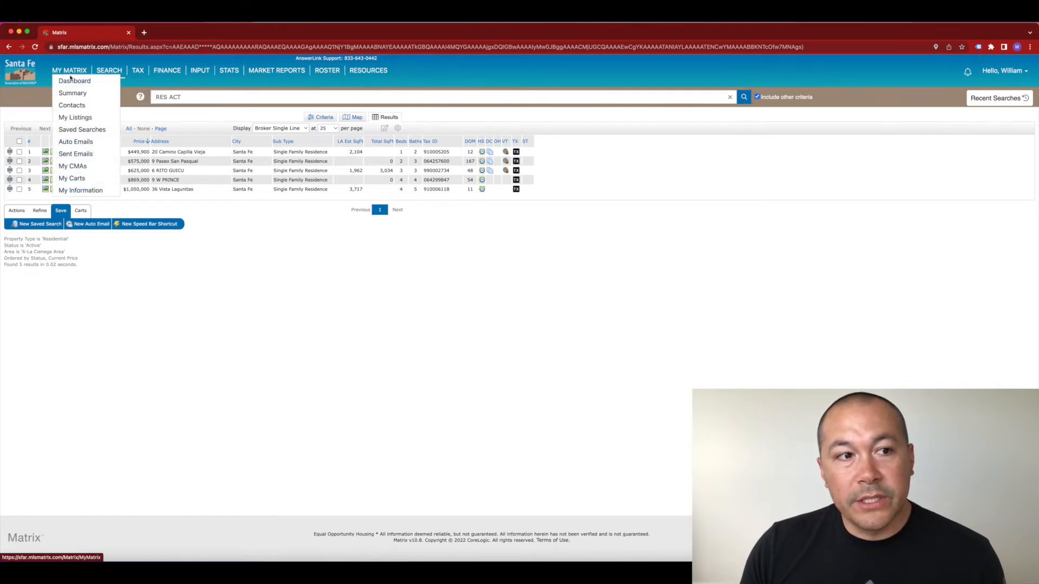
left_click(85, 131)
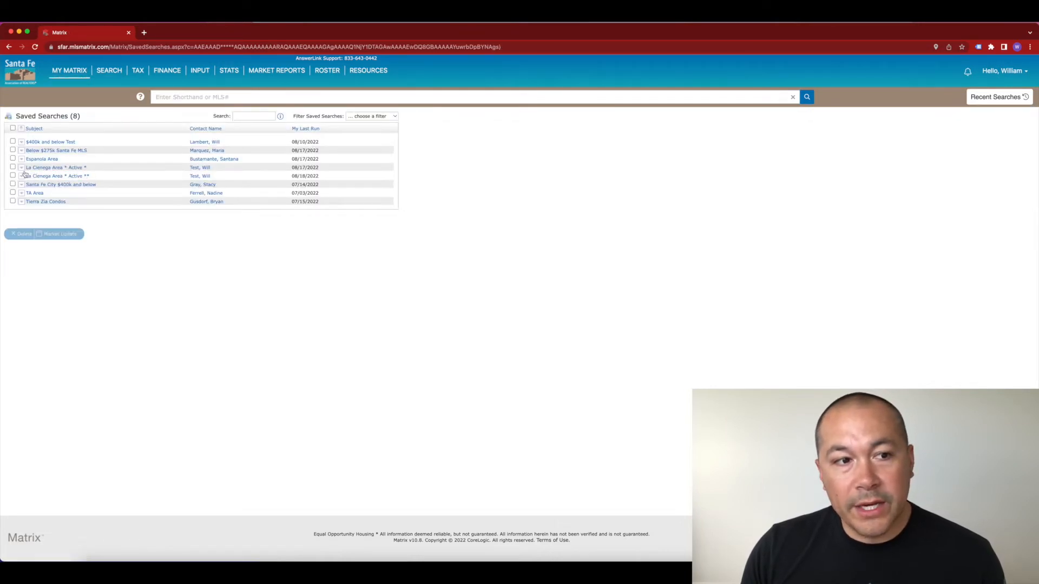
left_click(68, 178)
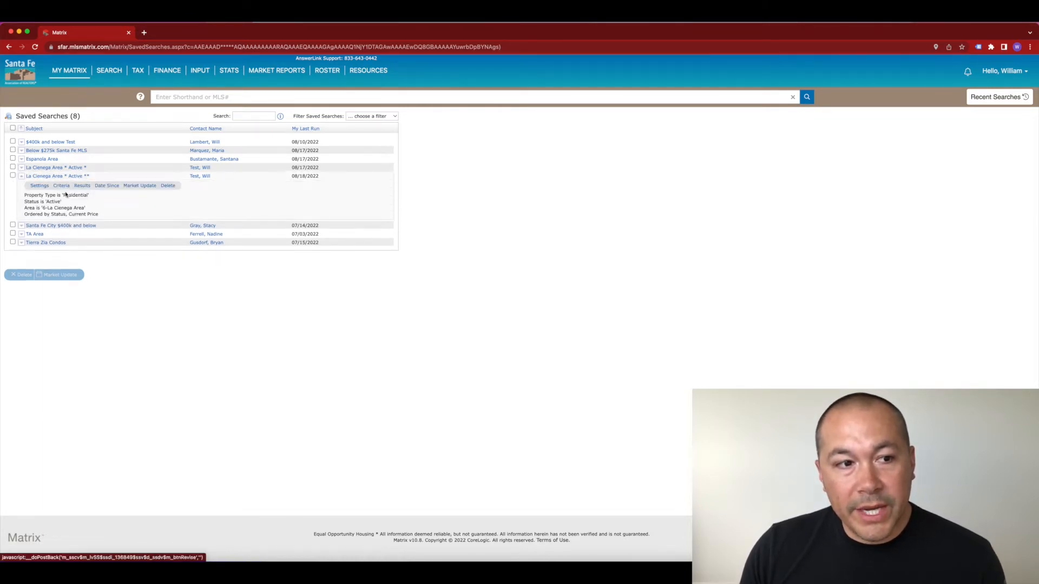
left_click(62, 186)
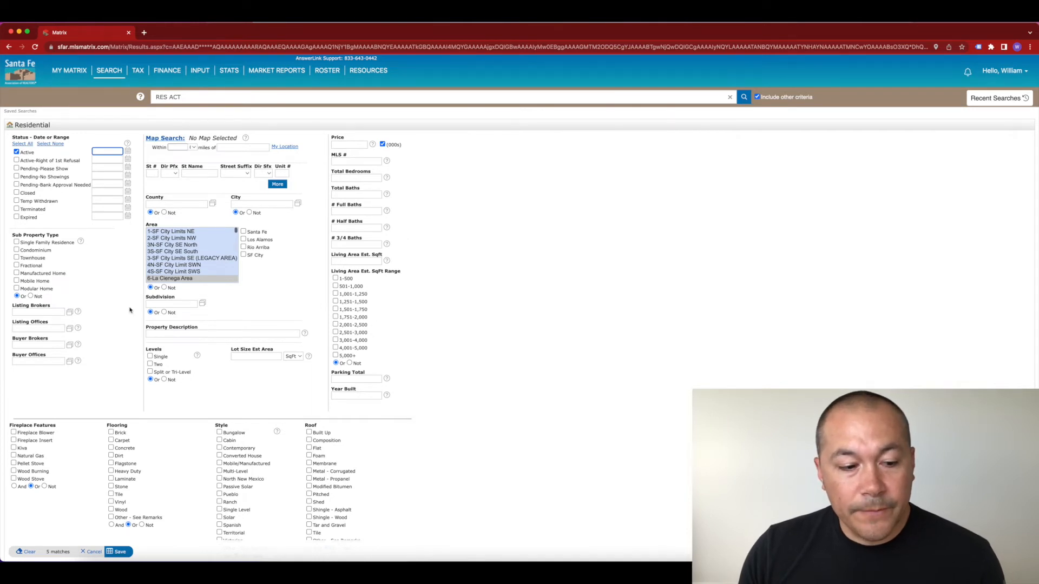
left_click(119, 552)
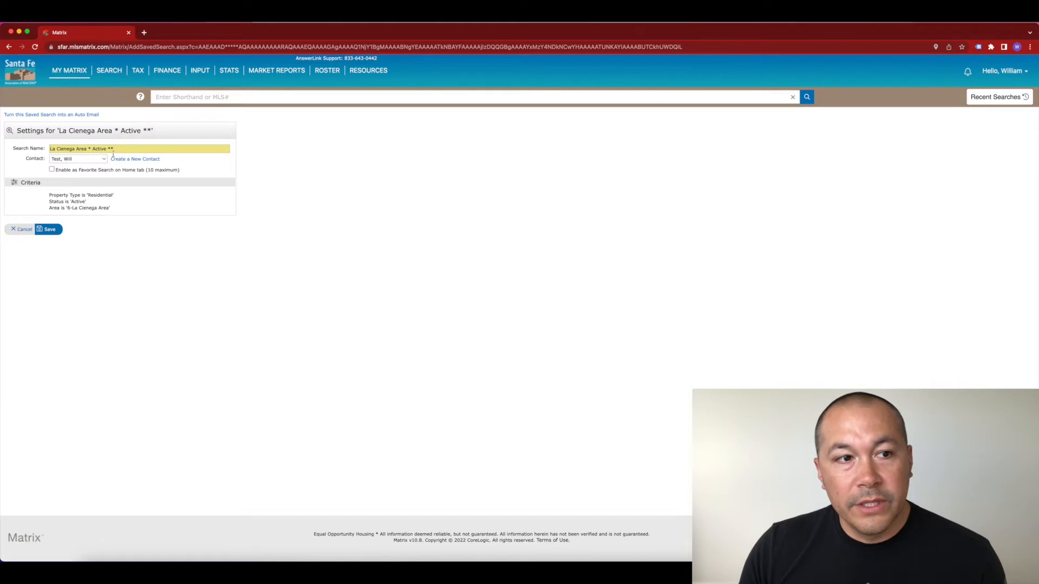
left_click(49, 229)
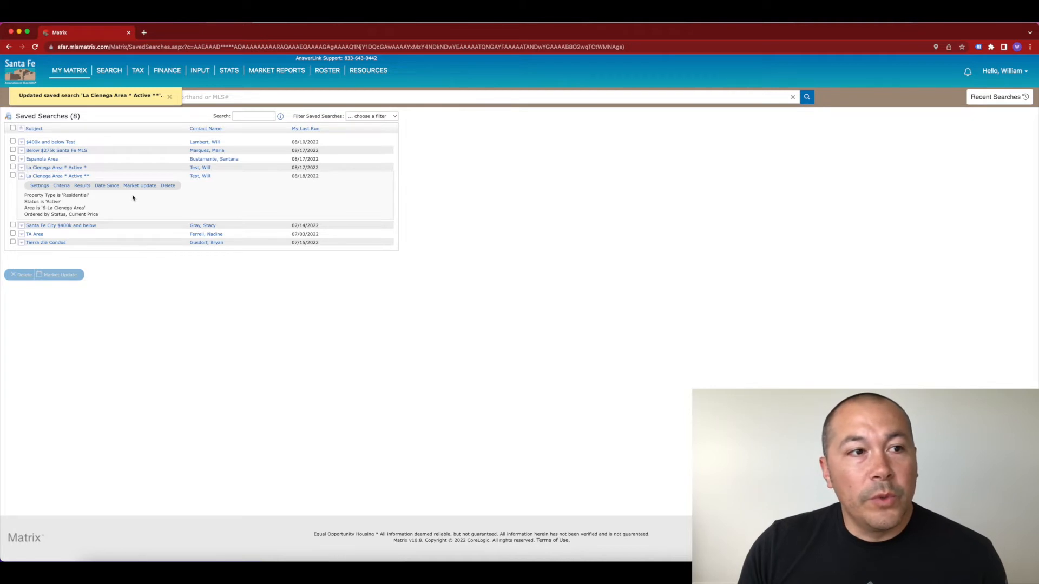
mouse_move(72, 75)
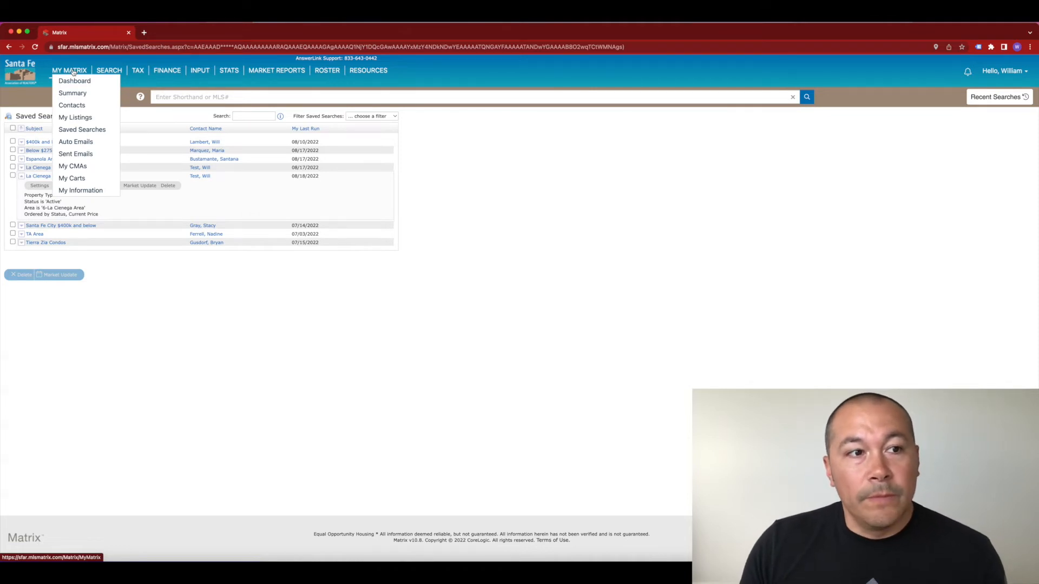
Step: Go to the Contacts page from the My Matrix menu
left_click(78, 108)
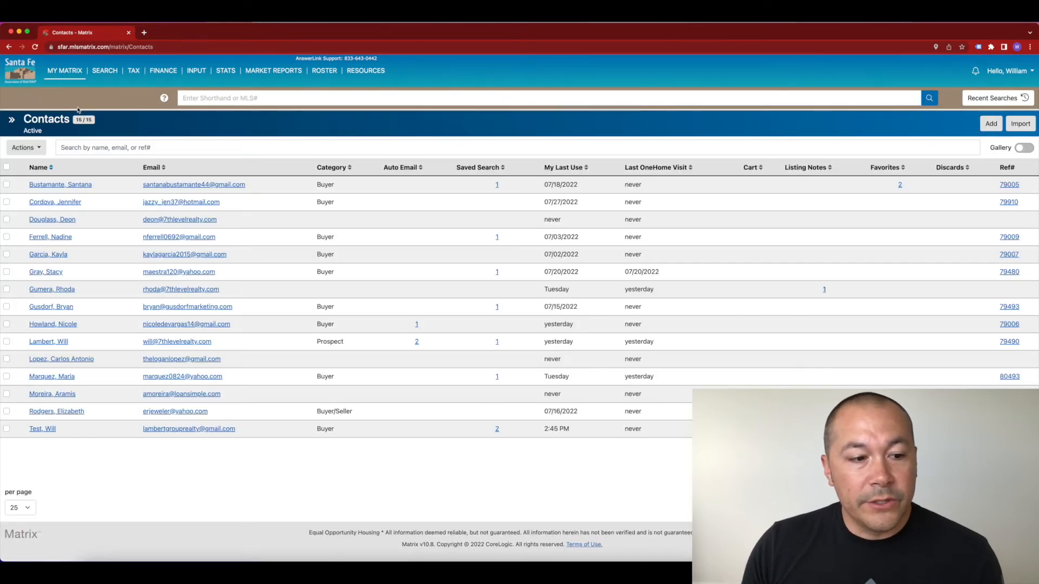
Step: Open the test contact's record from the Contacts list
left_click(45, 429)
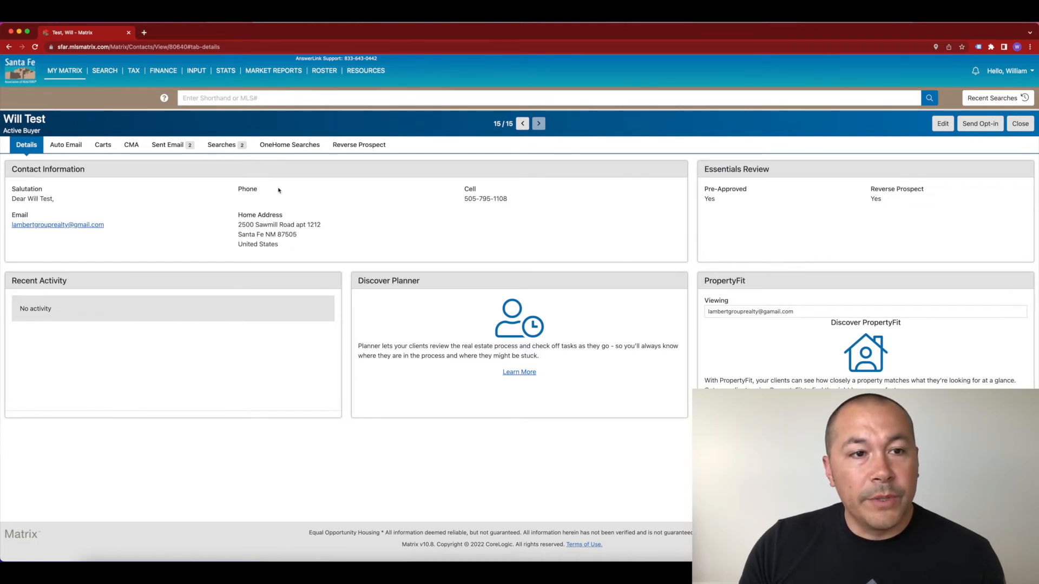
Step: Run the contact's second La Cienega Area saved search via its settings to show its 5 listings
left_click(225, 145)
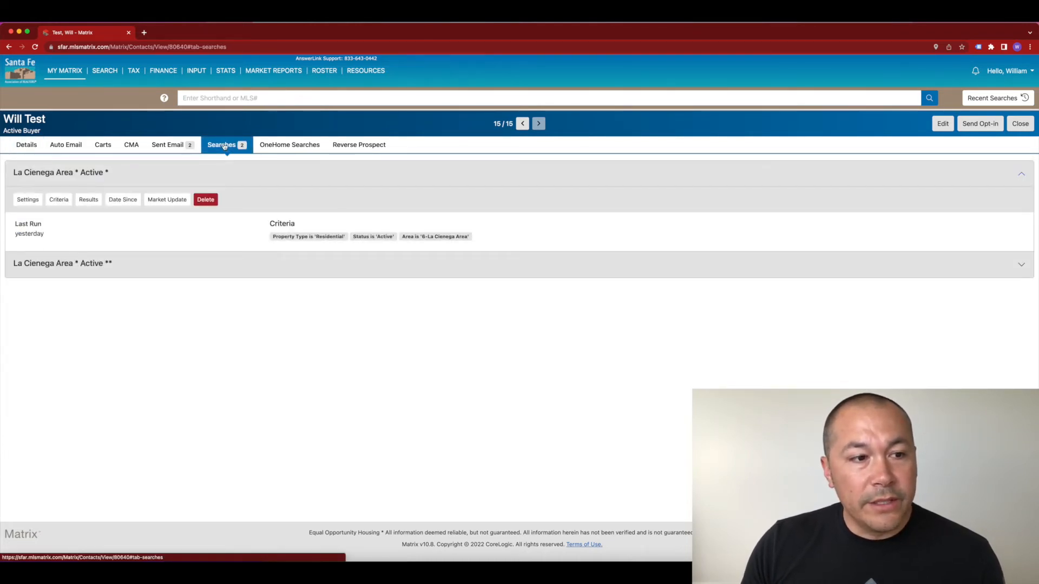
left_click(83, 269)
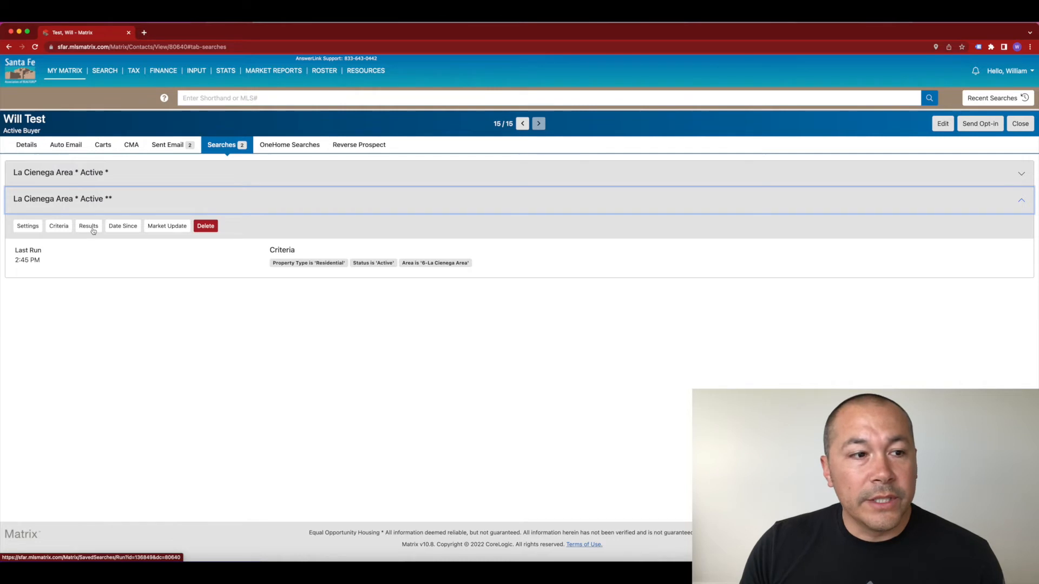
left_click(29, 226)
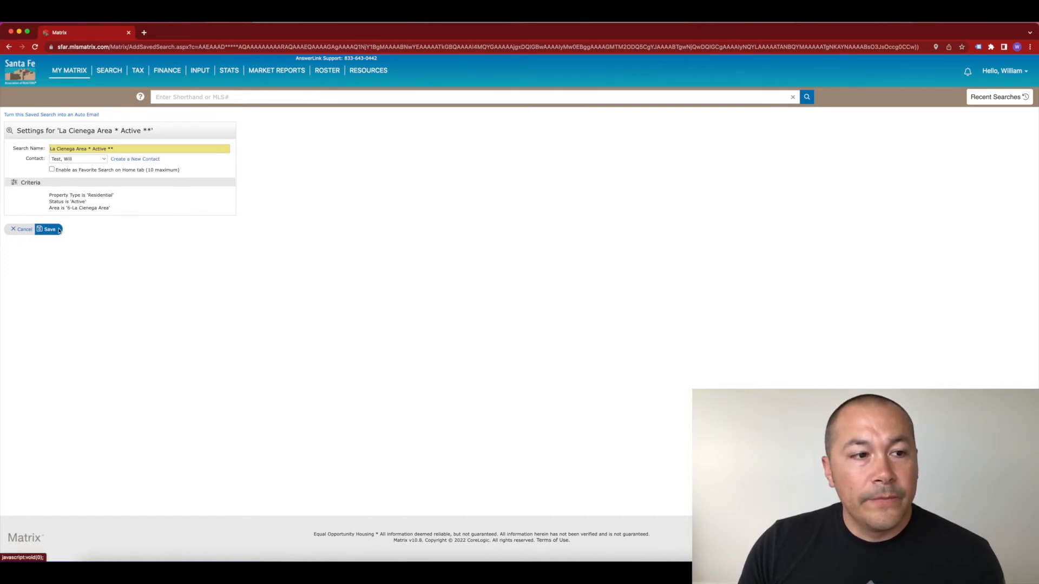
left_click(24, 231)
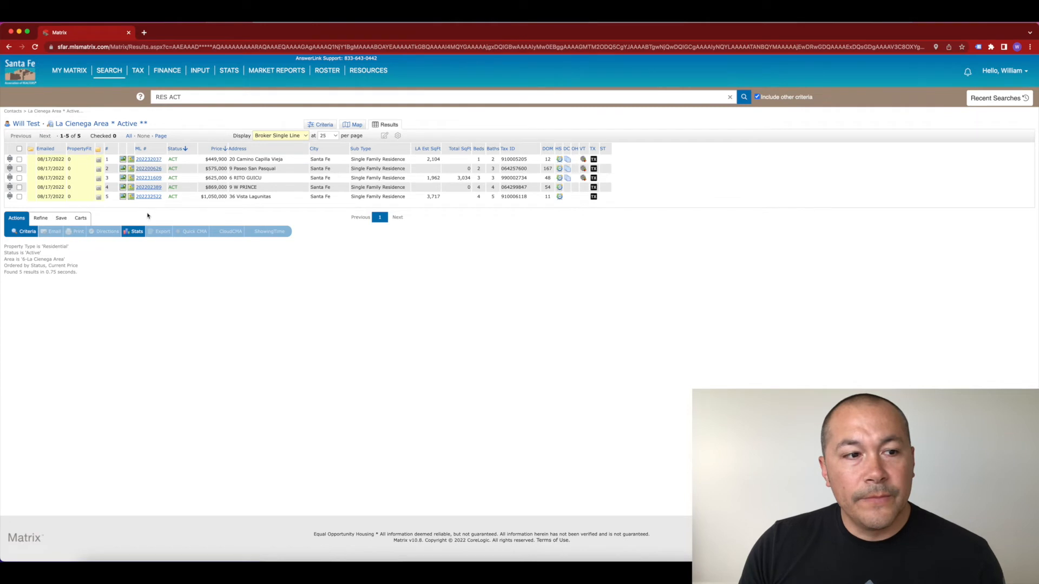
Step: Start a New Auto Email from the La Cienega Area results' save options
left_click(61, 218)
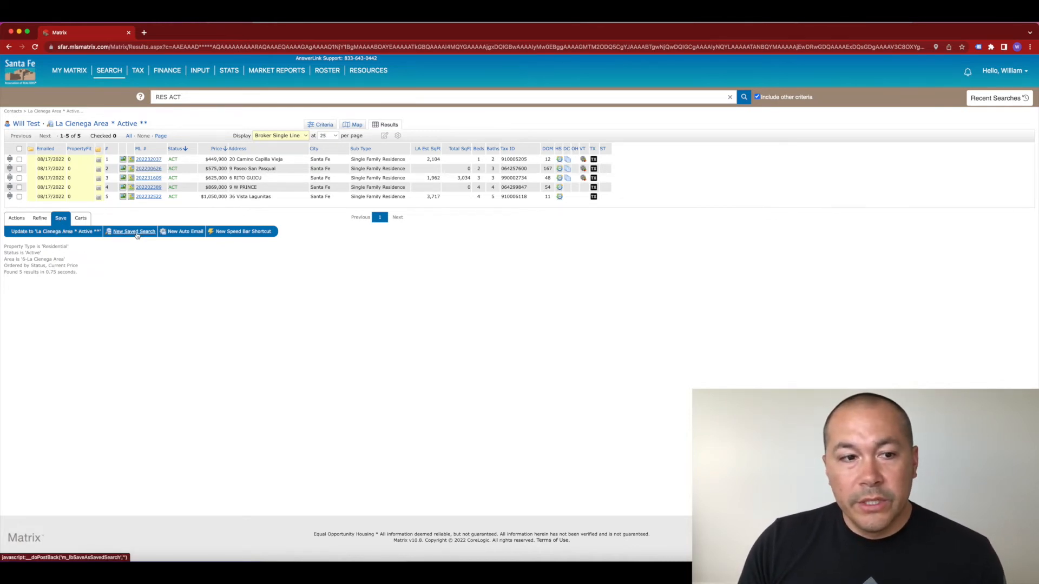
left_click(186, 232)
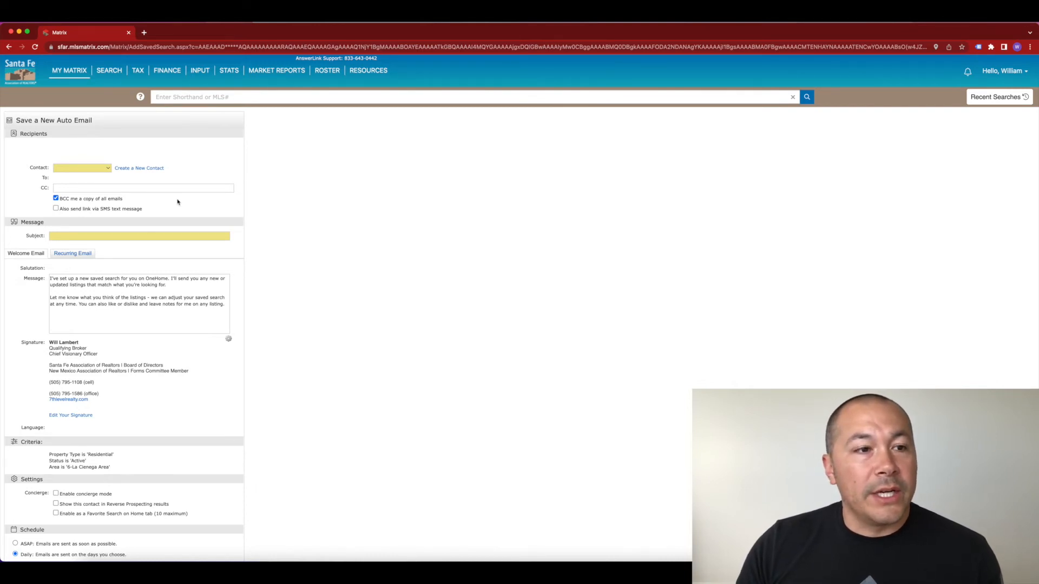
Step: Address the auto email to the test contact and set its subject to 'New Search'
left_click(108, 169)
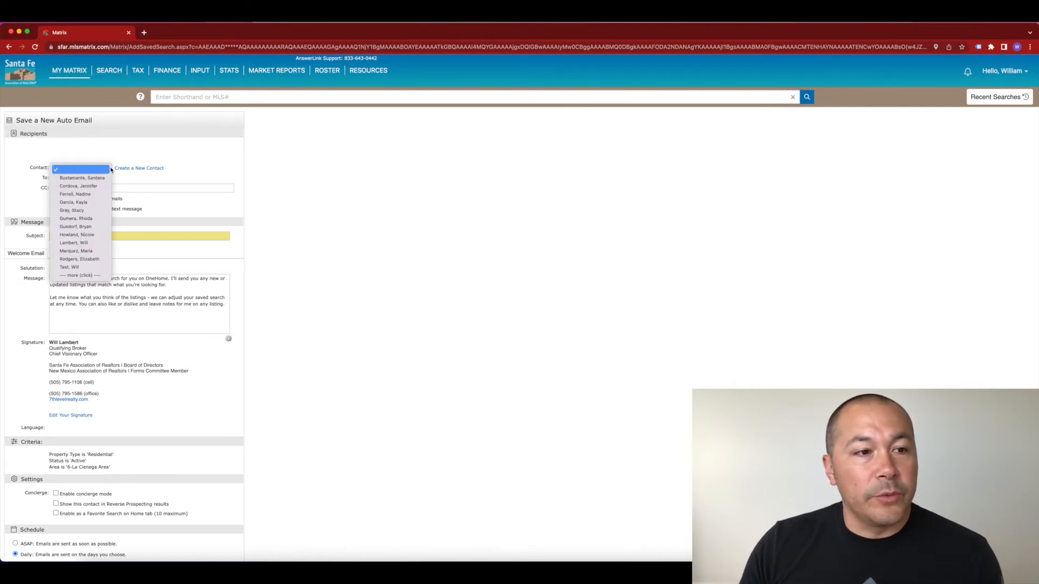
left_click(87, 266)
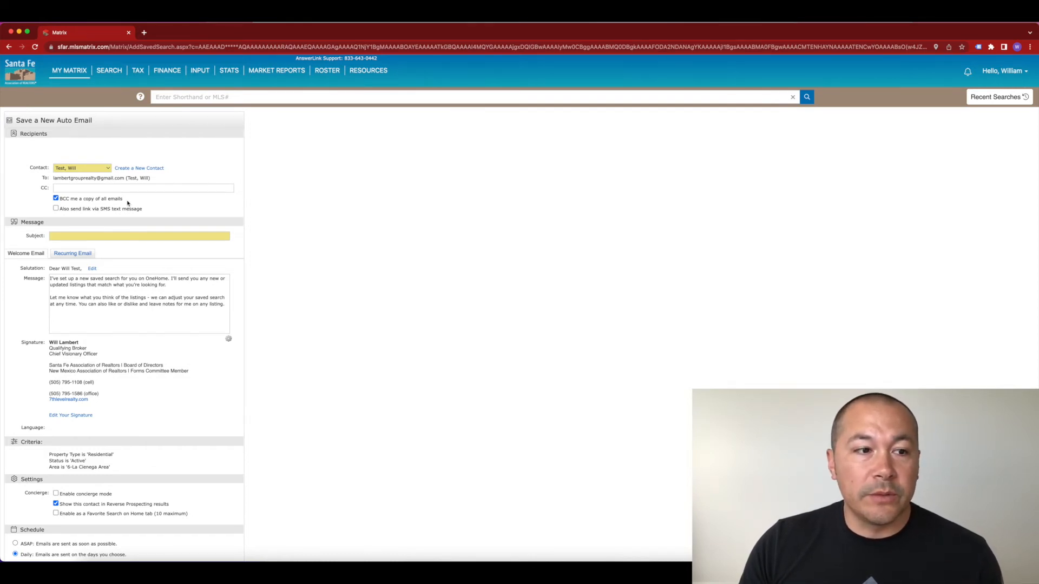
left_click(122, 236)
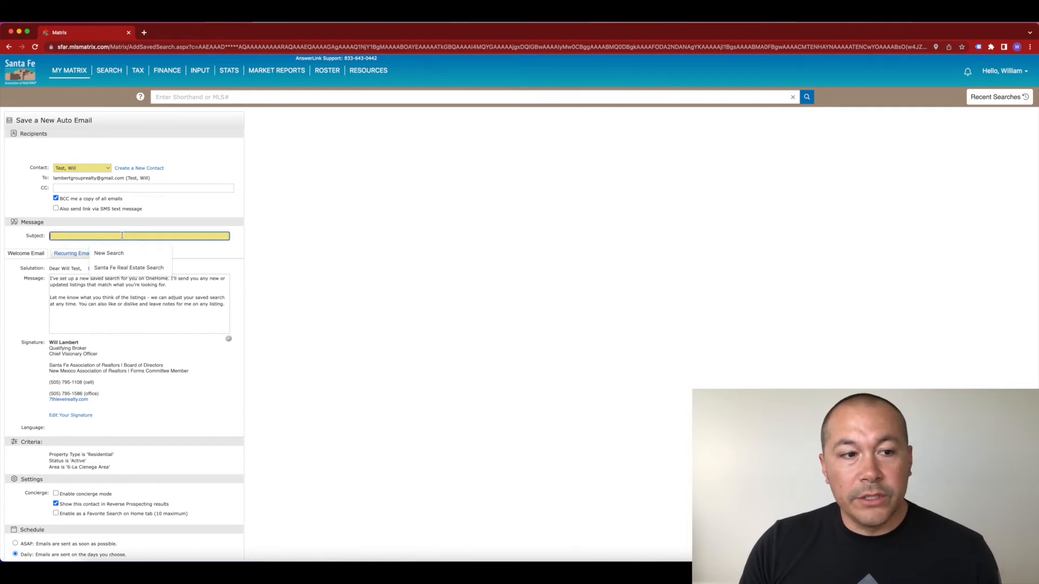
left_click(128, 255)
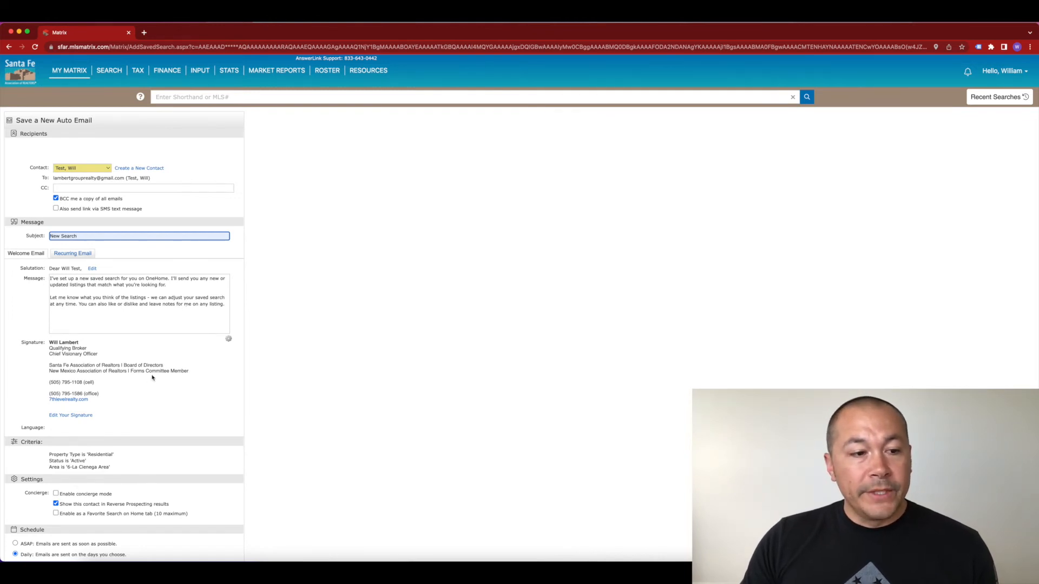
Step: Set the auto email's schedule to ASAP and save the new auto email
scroll(157, 378, "down", 3)
scroll(172, 377, "down", 1)
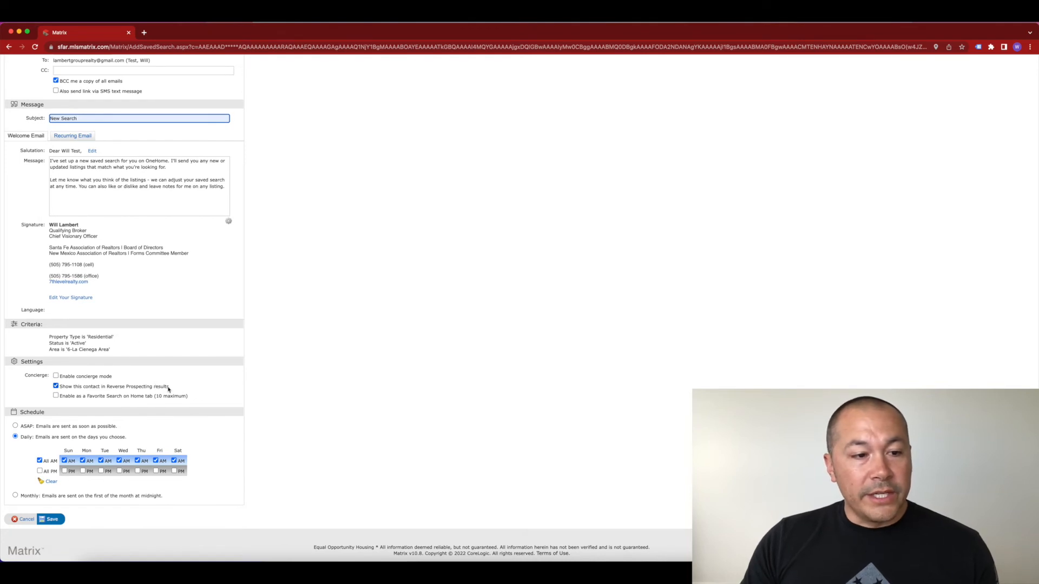
scroll(186, 391, "down", 1)
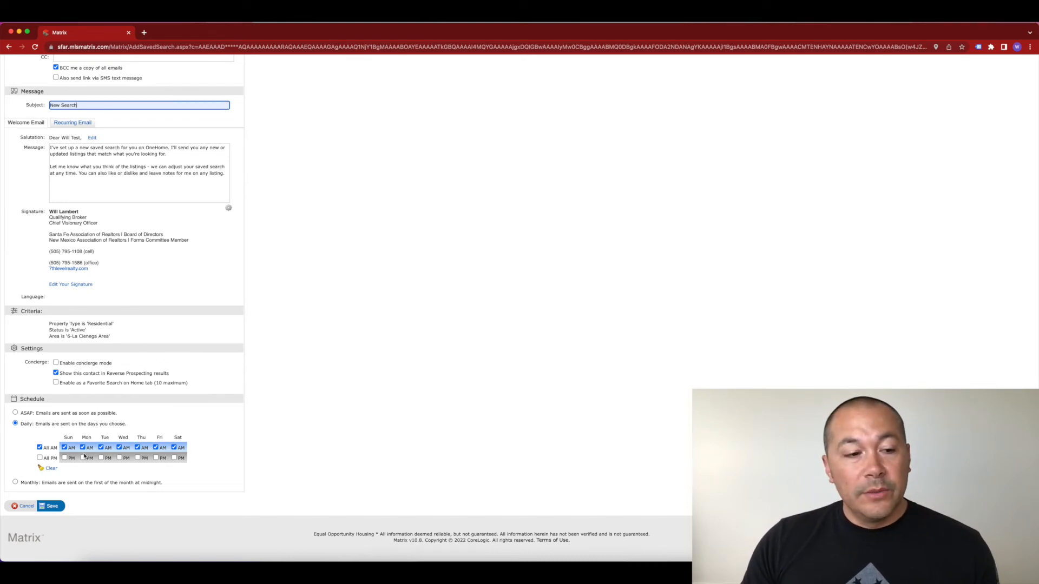
left_click(15, 412)
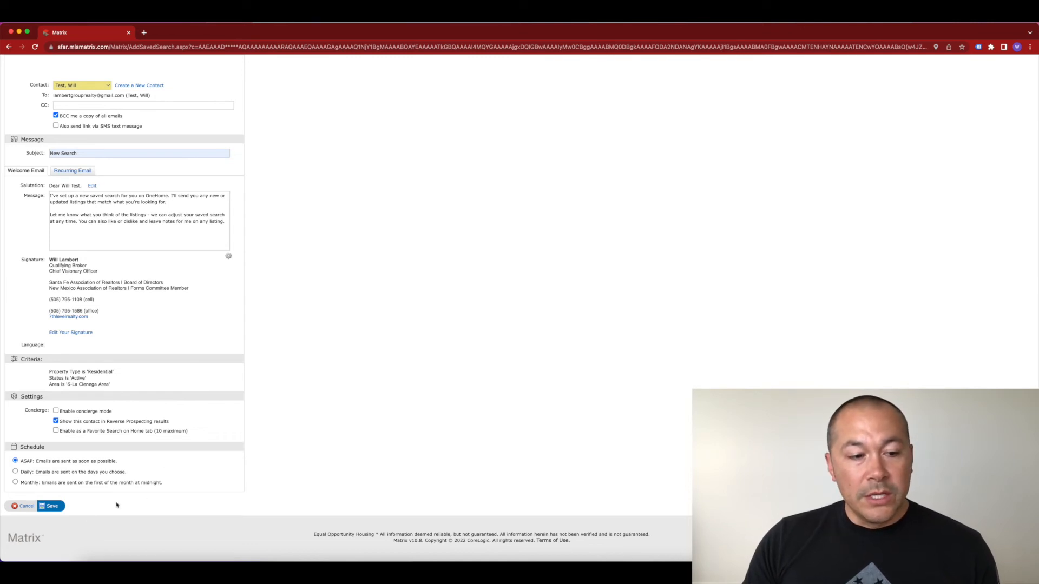
left_click(52, 507)
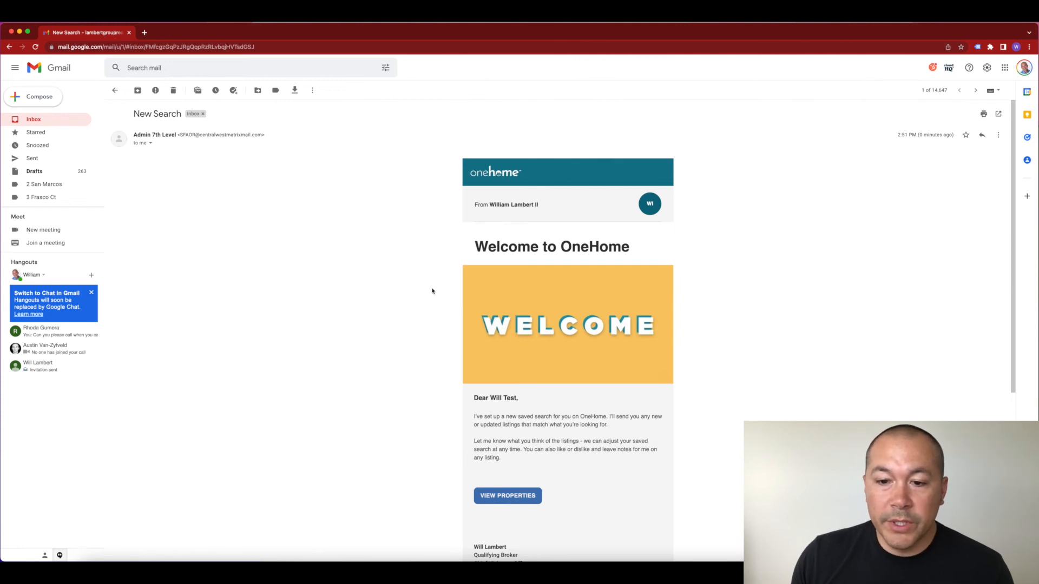
Step: Follow the New Search email's View Properties link to the five La Cienega results in OneHome
scroll(431, 291, "down", 3)
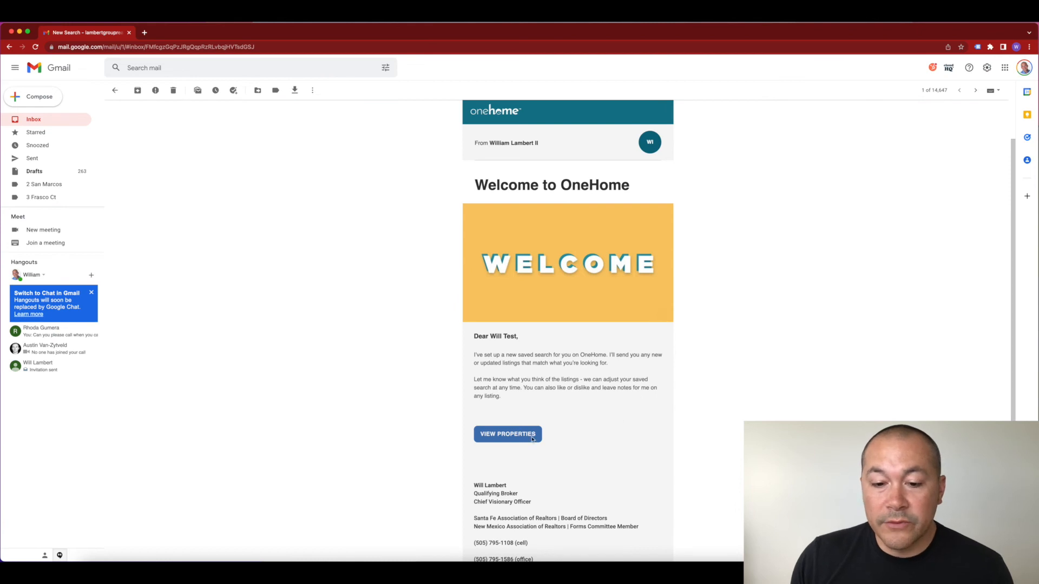
left_click(504, 436)
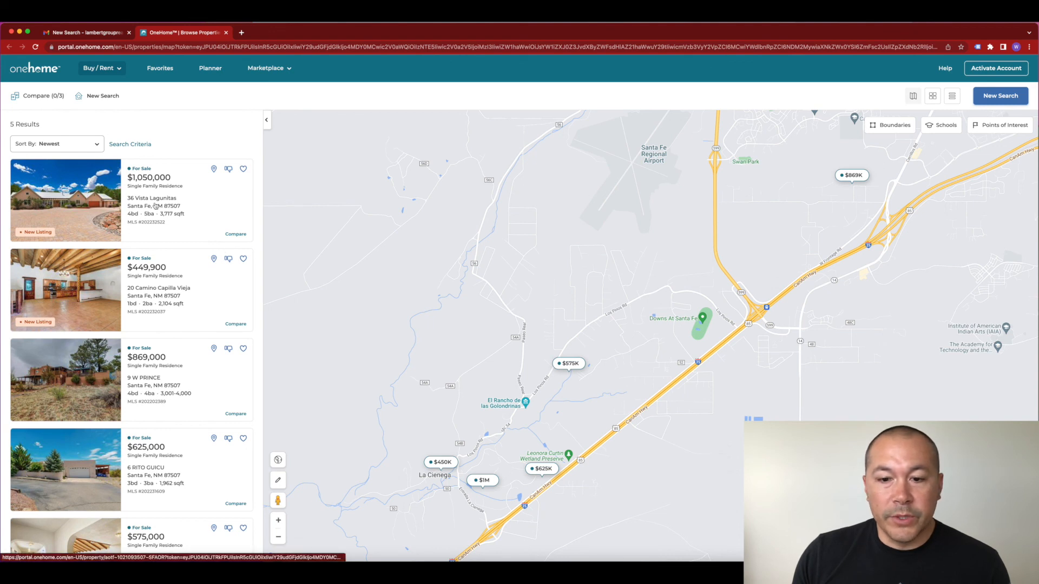
scroll(201, 279, "down", 3)
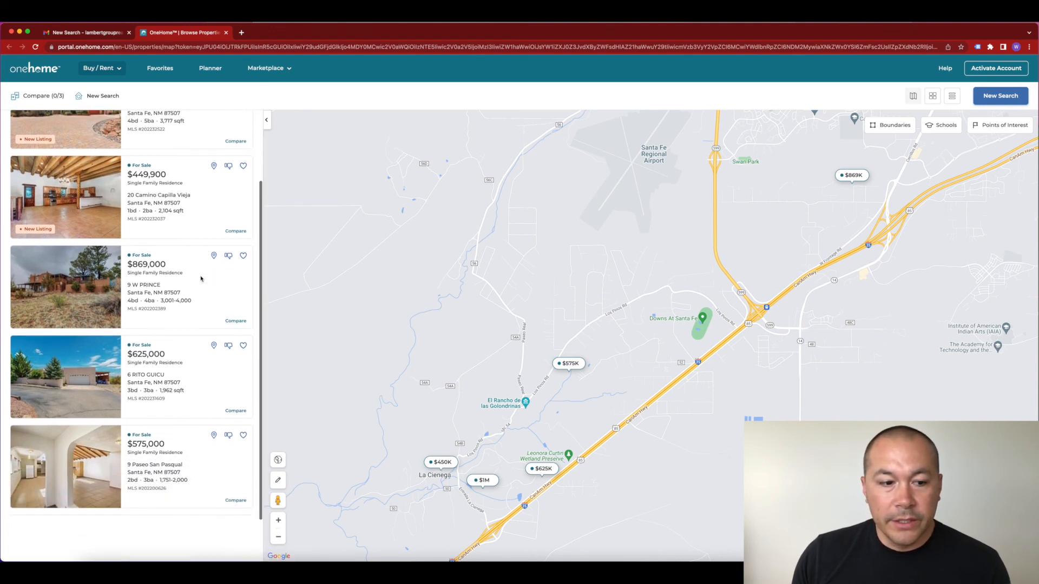
scroll(201, 276, "up", 3)
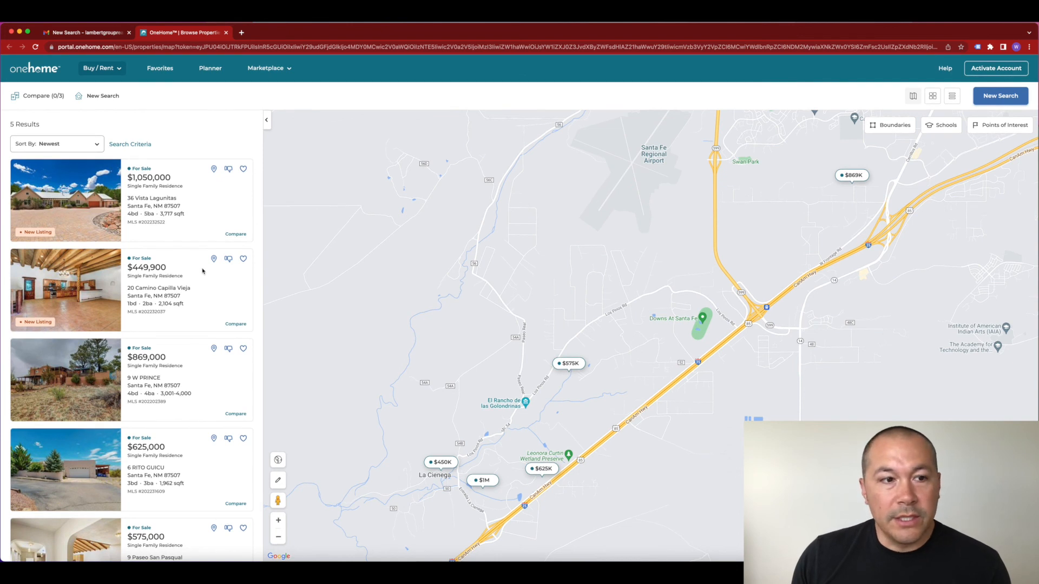
left_click(73, 227)
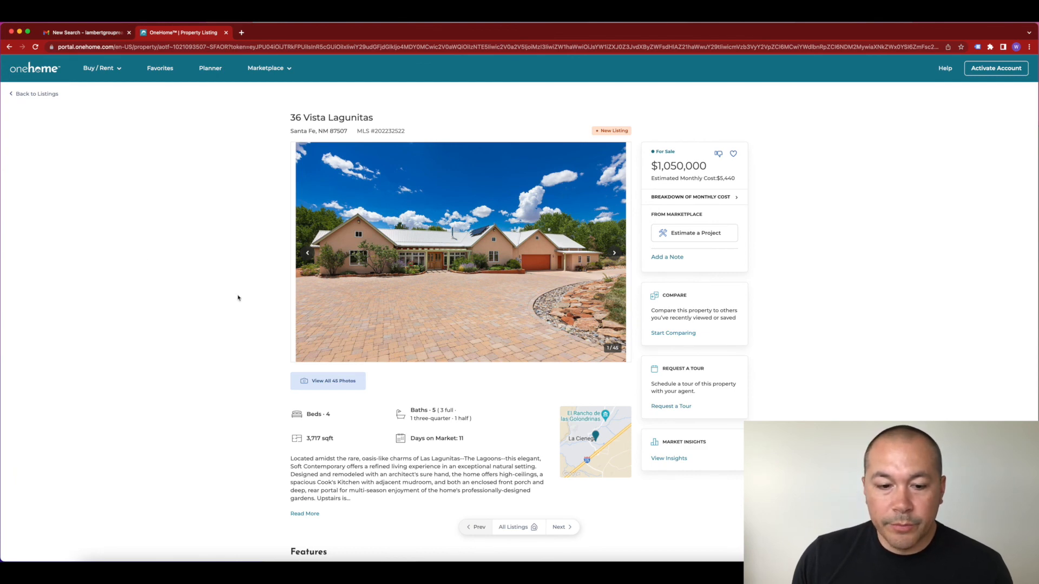
Step: Return to the five-listing results and zoom the map out to a wider area
scroll(238, 298, "down", 10)
scroll(250, 298, "up", 10)
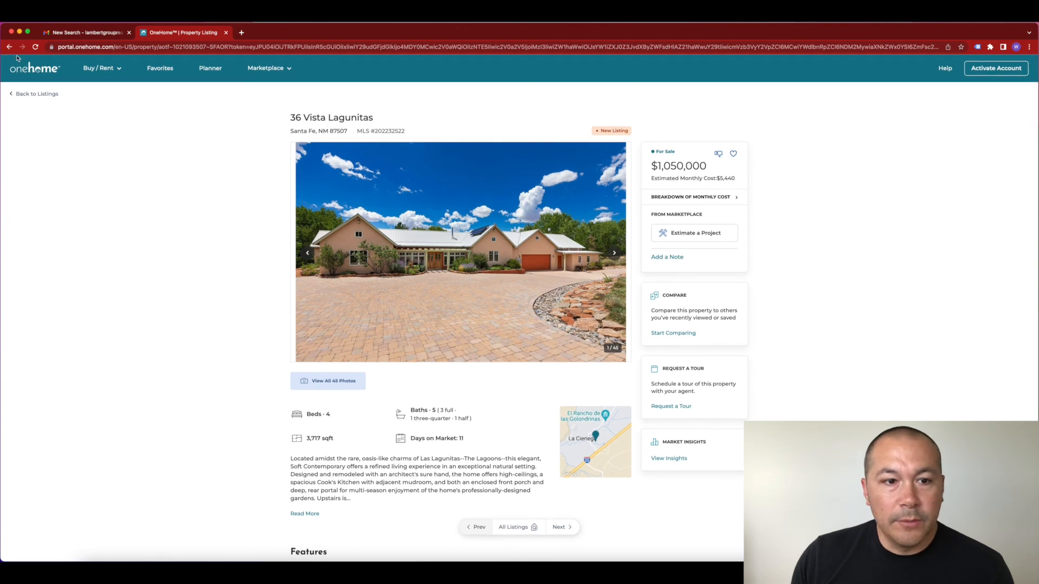
left_click(34, 94)
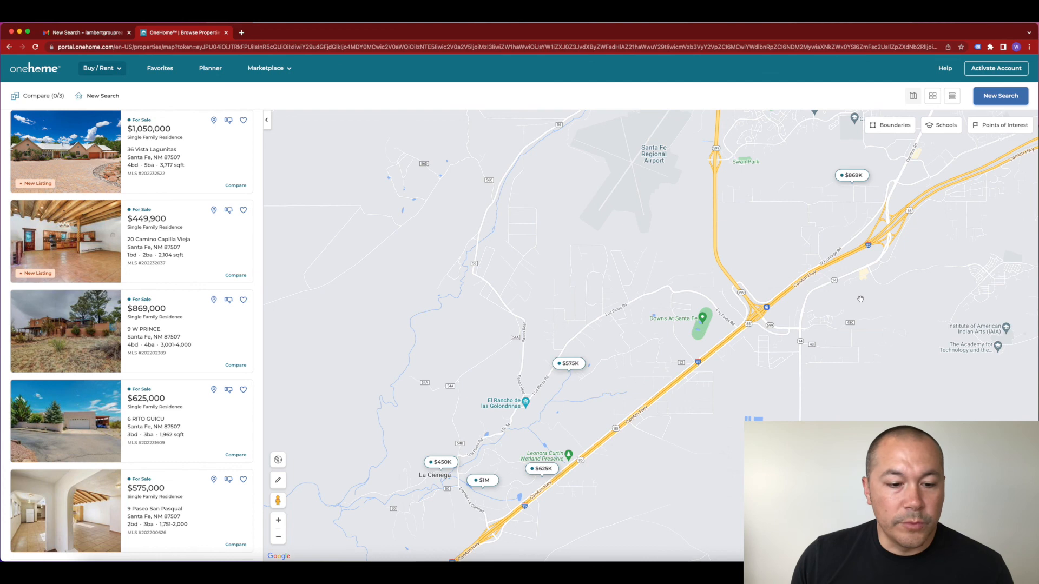
left_click(277, 538)
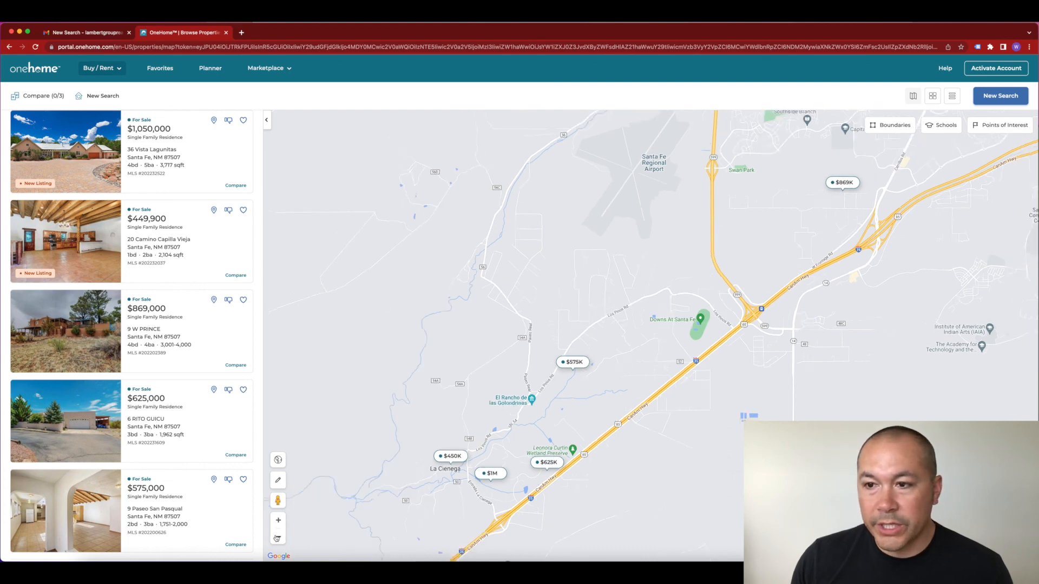